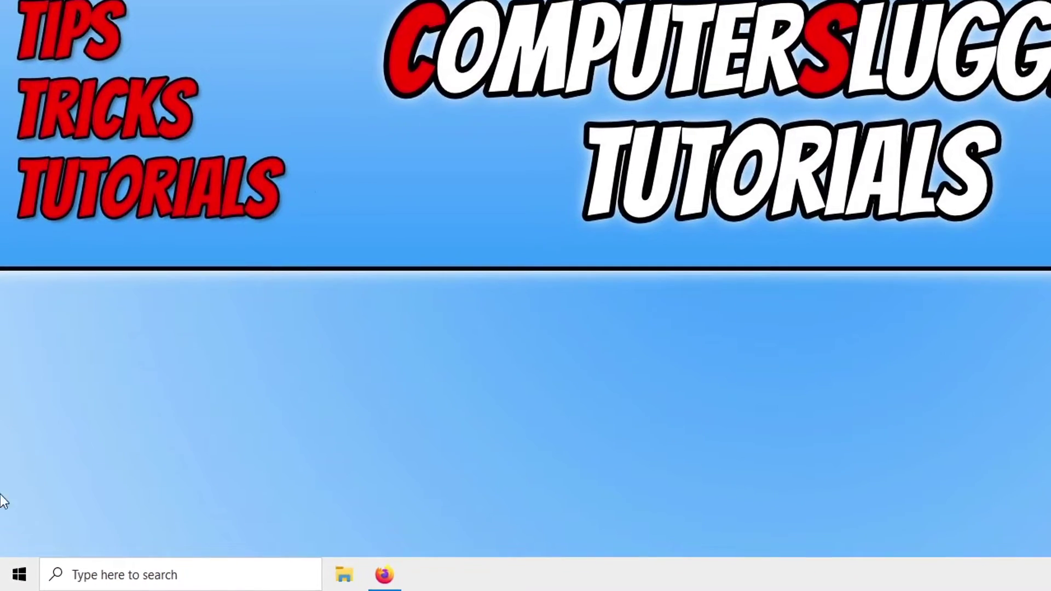
- Open the Win+X power-user menu from the Start button
right_click(5, 587)
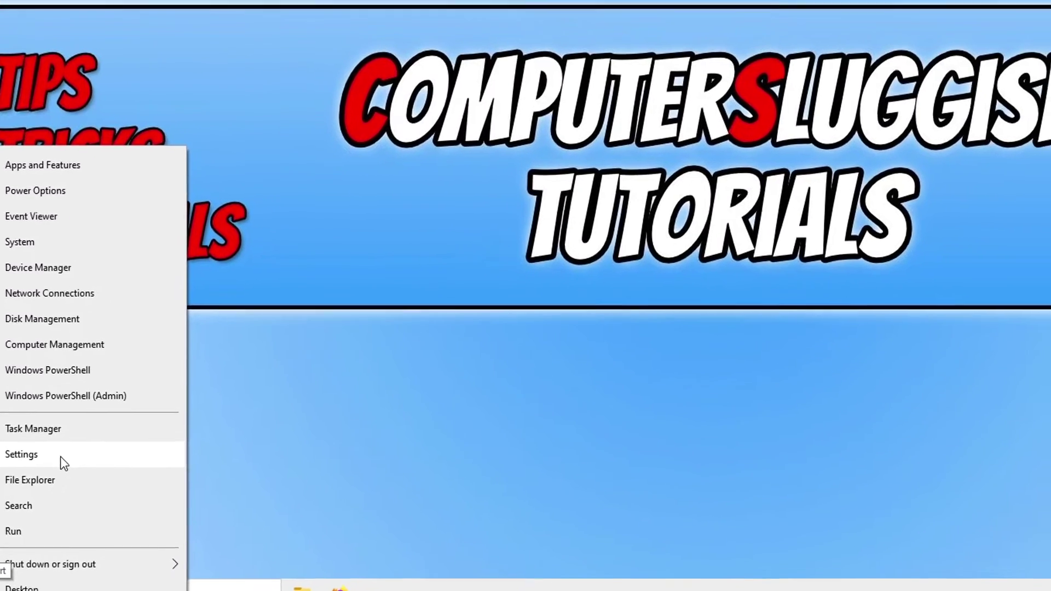
- Run Check for updates under Update & Security in Settings
left_click(66, 428)
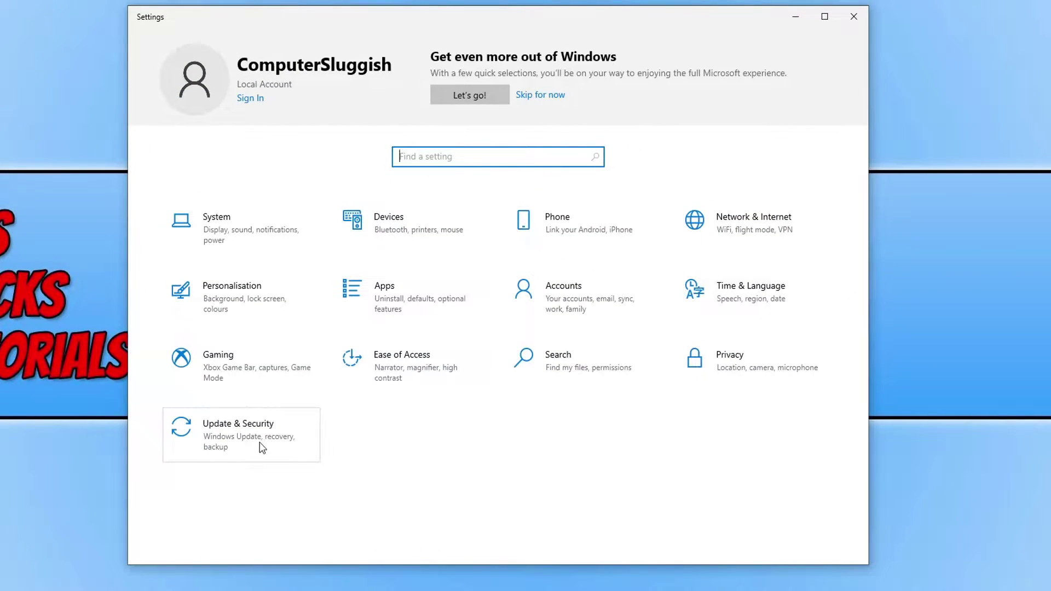
left_click(262, 448)
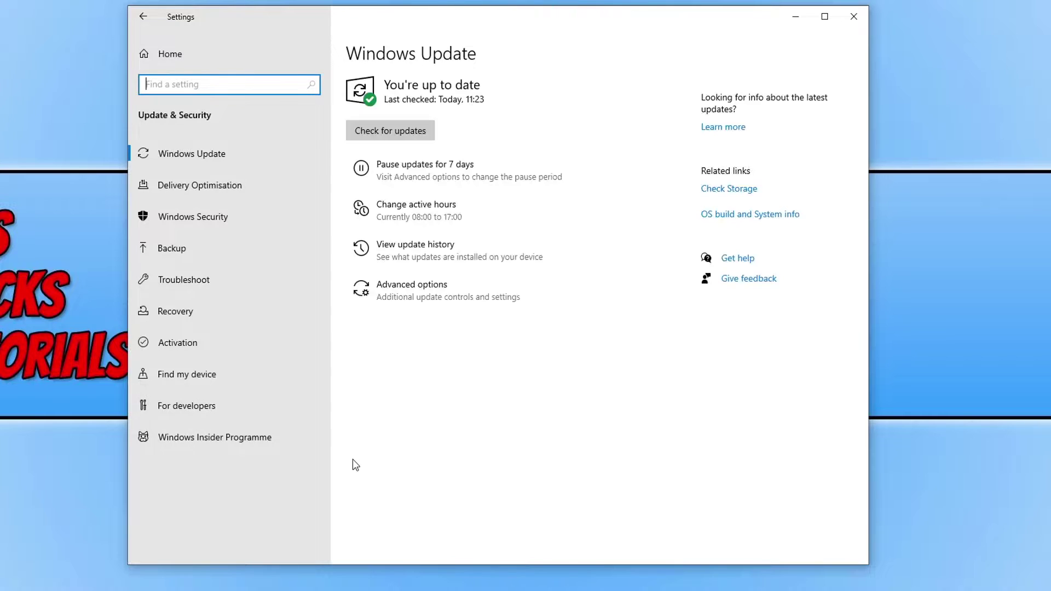
left_click(422, 137)
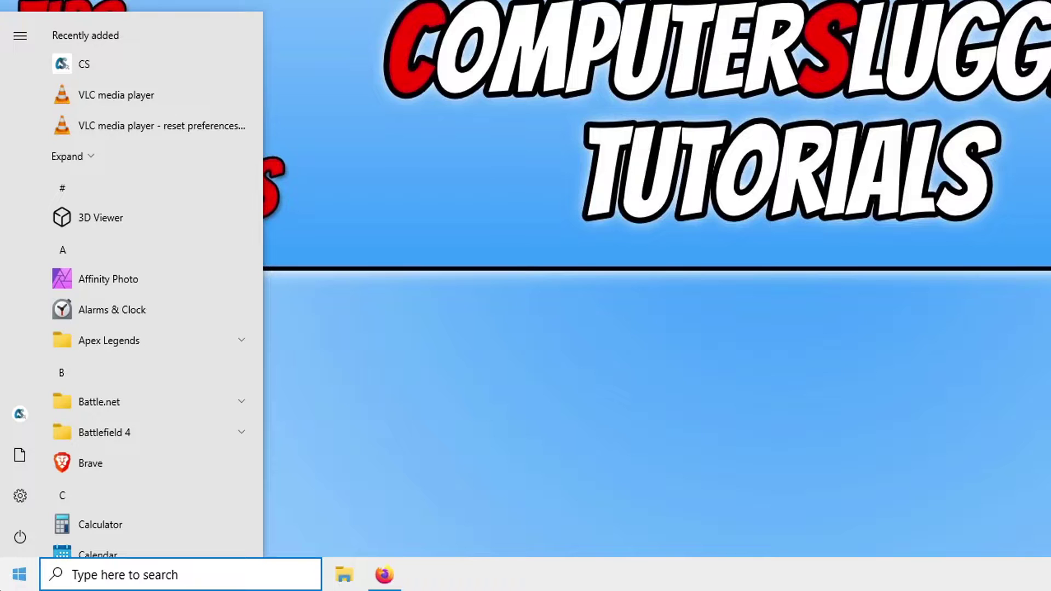
- Launch Microsoft Store, review the 35 pending app updates in Downloads and updates, then close it
type("microsof")
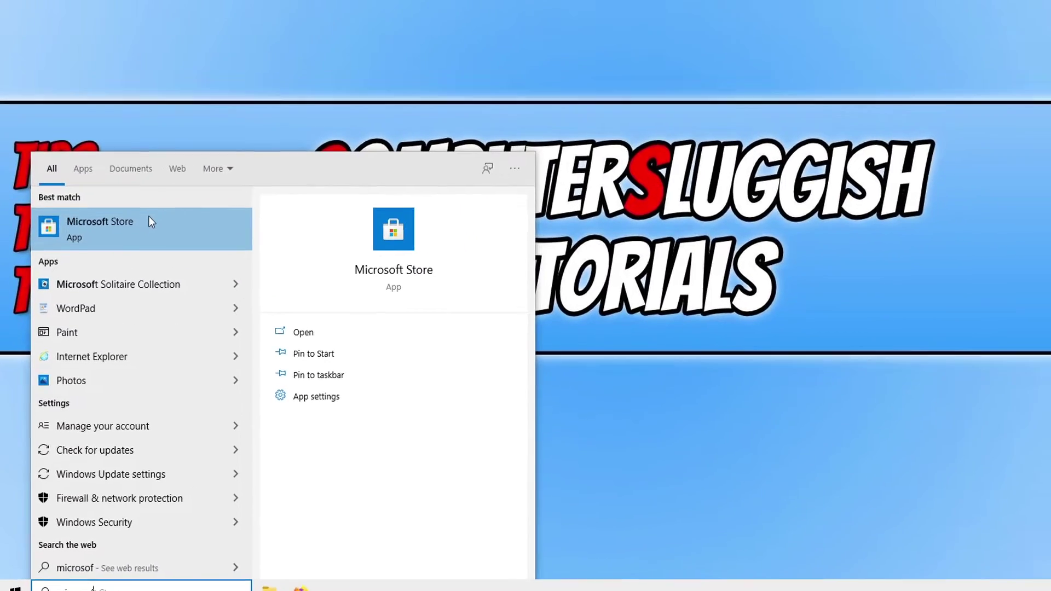
left_click(184, 108)
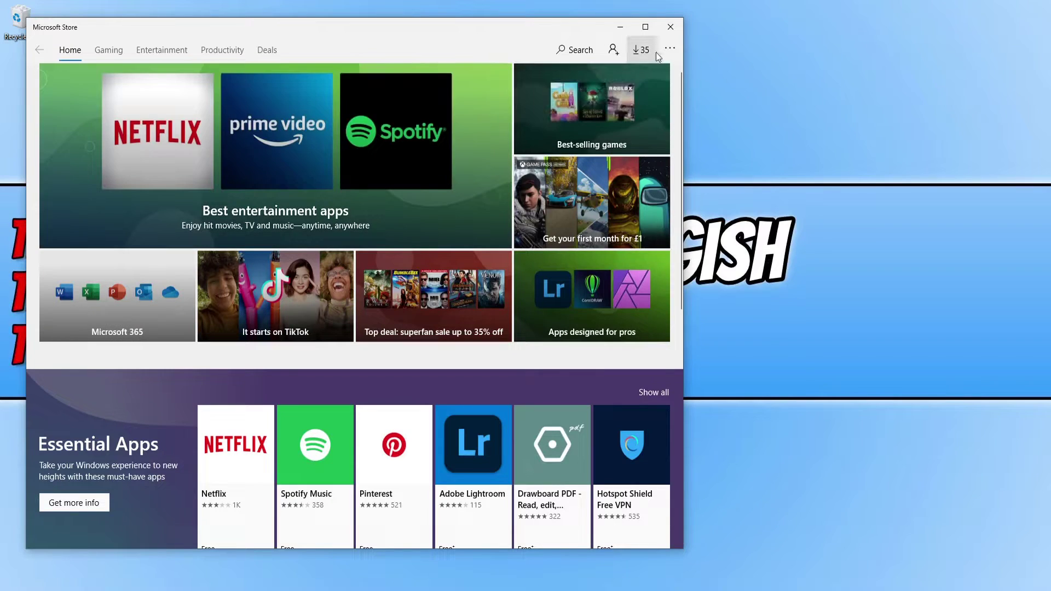
left_click(670, 50)
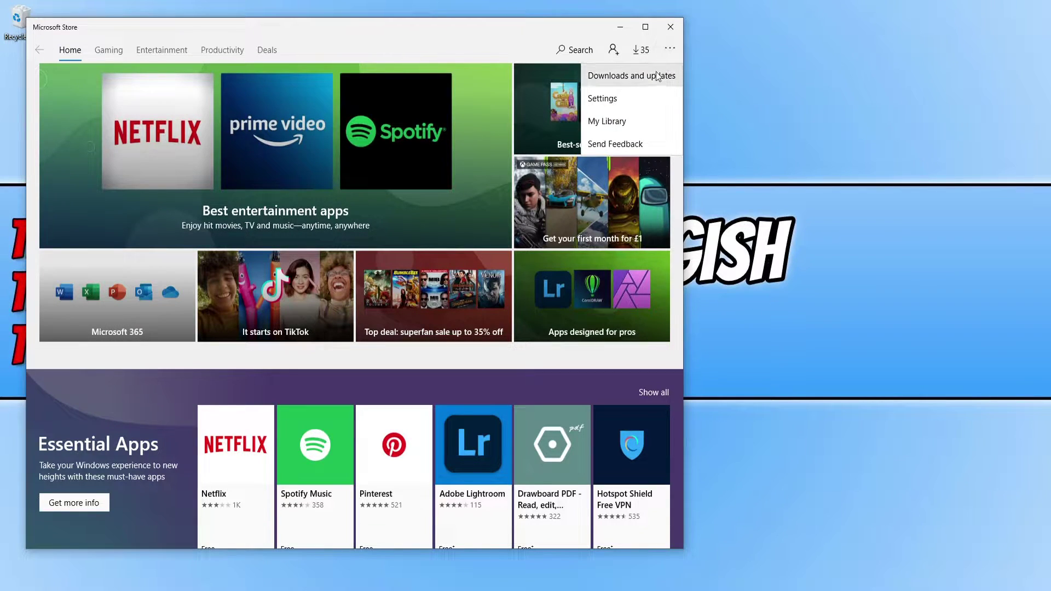
left_click(658, 76)
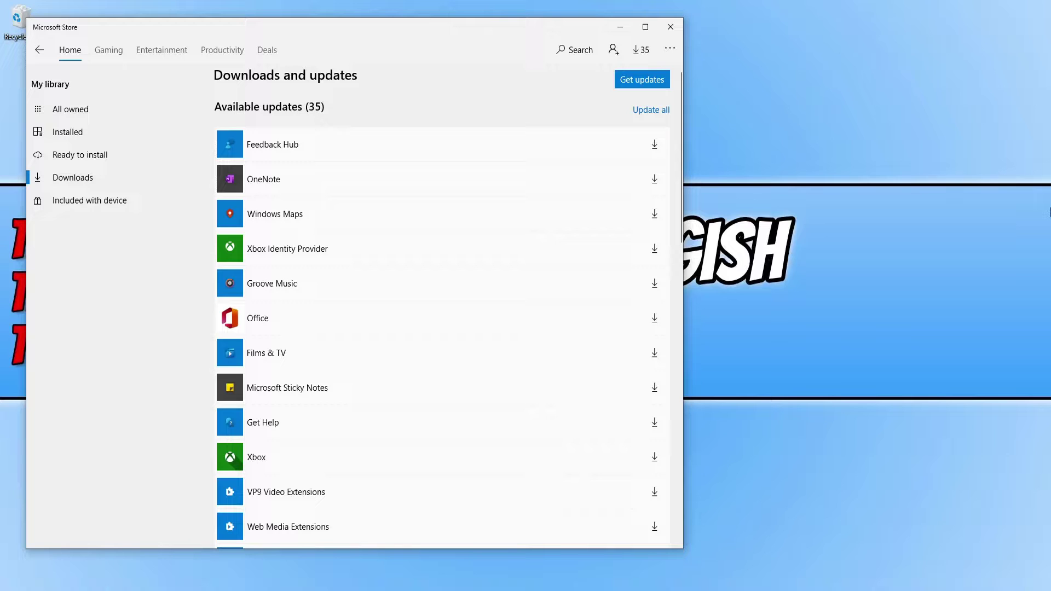
left_click(670, 27)
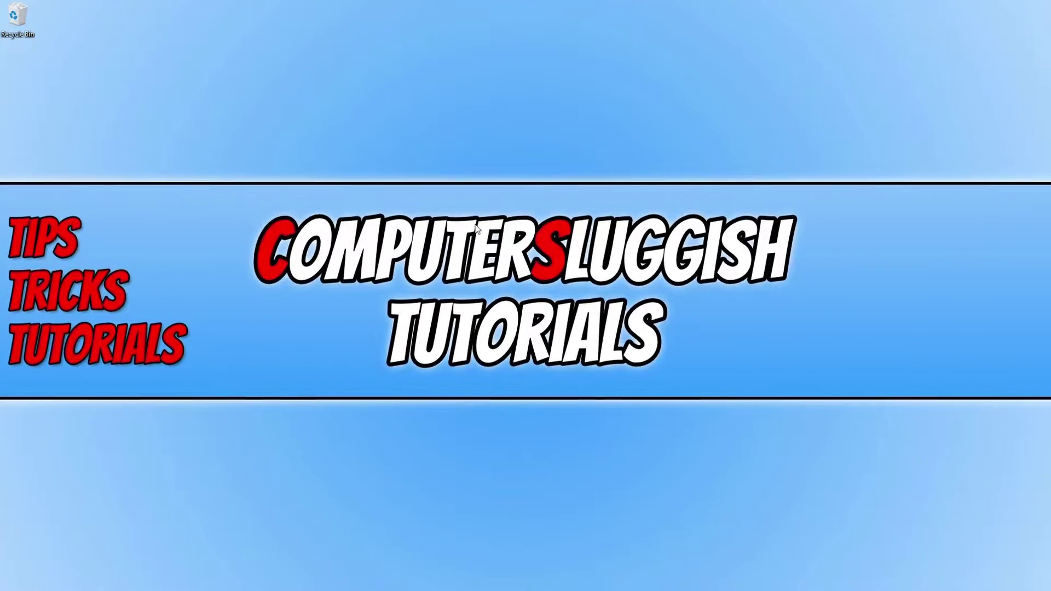
- Open the Tools tab of Local Disk (C:) Properties from This PC
key("super+e")
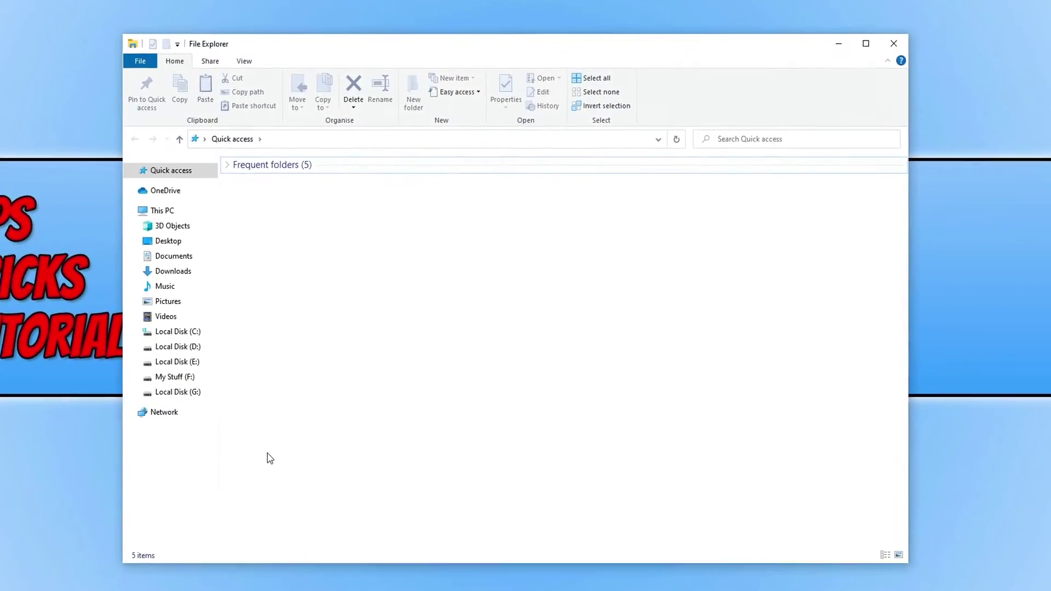
left_click(172, 205)
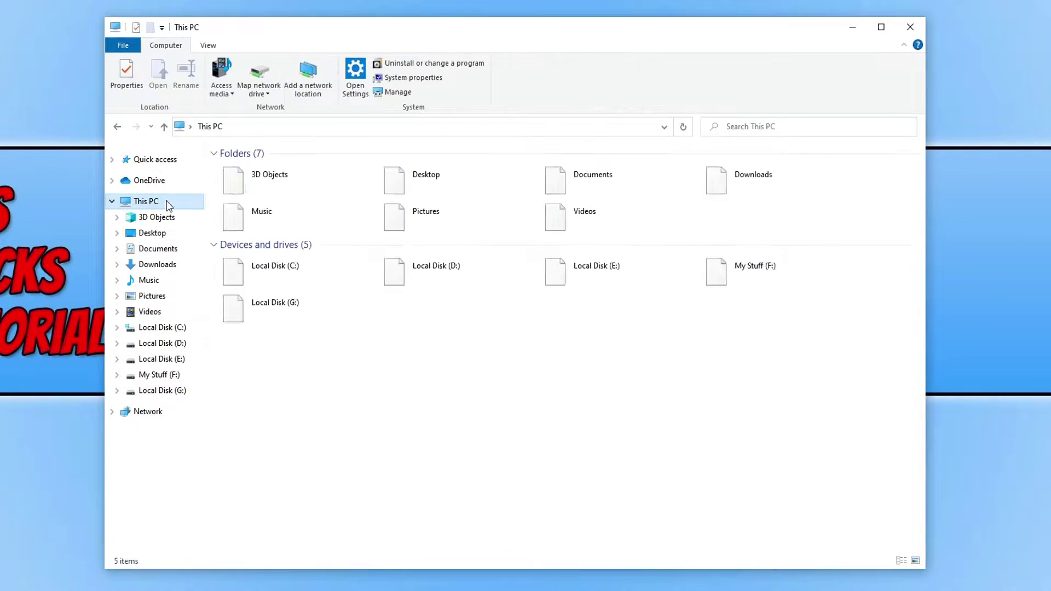
right_click(298, 269)
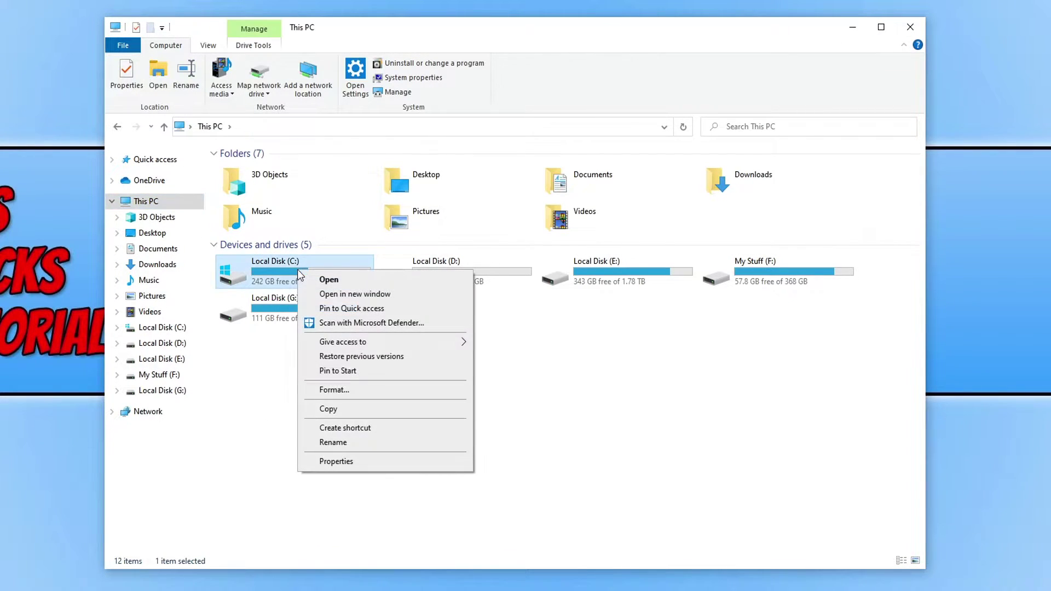
left_click(437, 462)
left_click_drag(437, 278, 508, 144)
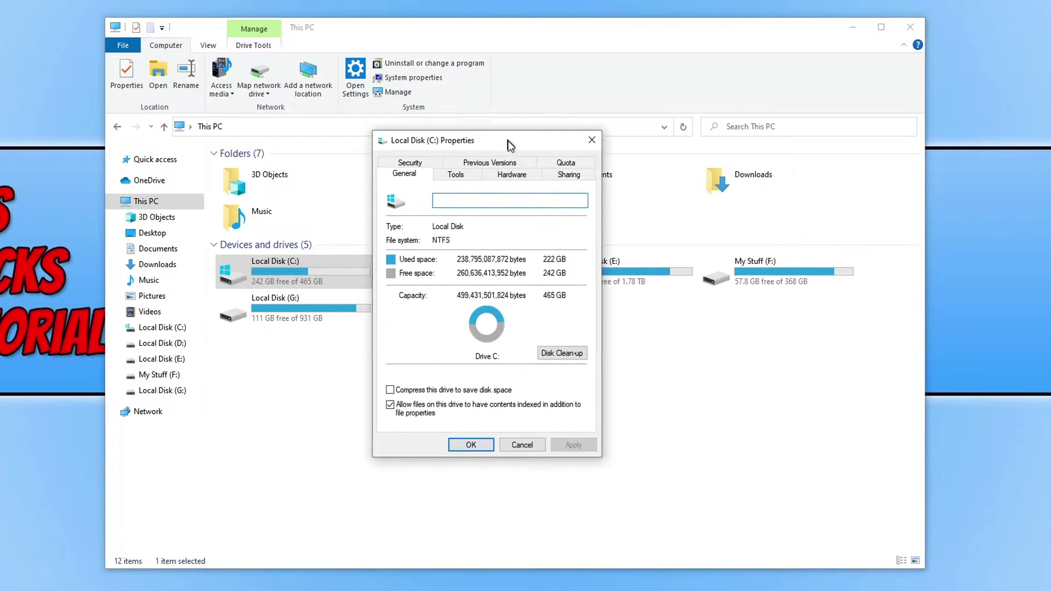
left_click(467, 182)
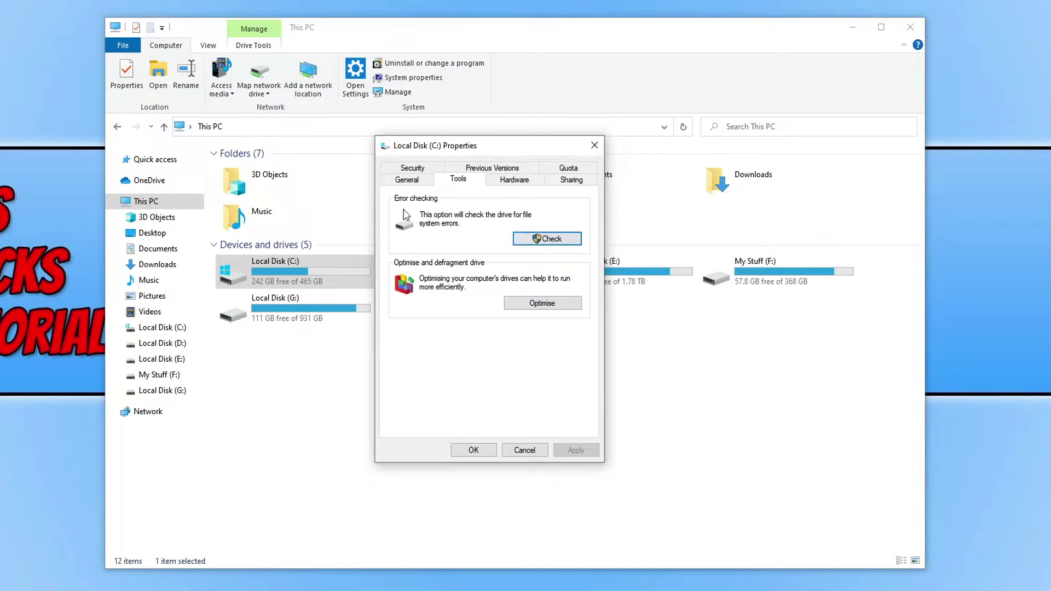
- Run Check and Scan drive on C:, then close the properties dialog
left_click(554, 241)
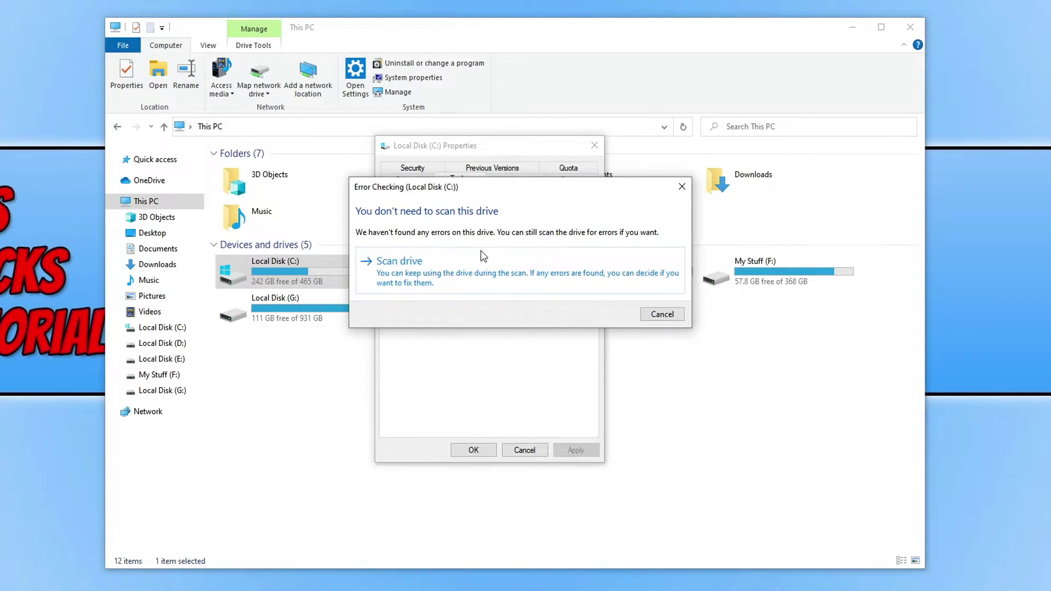
left_click(486, 285)
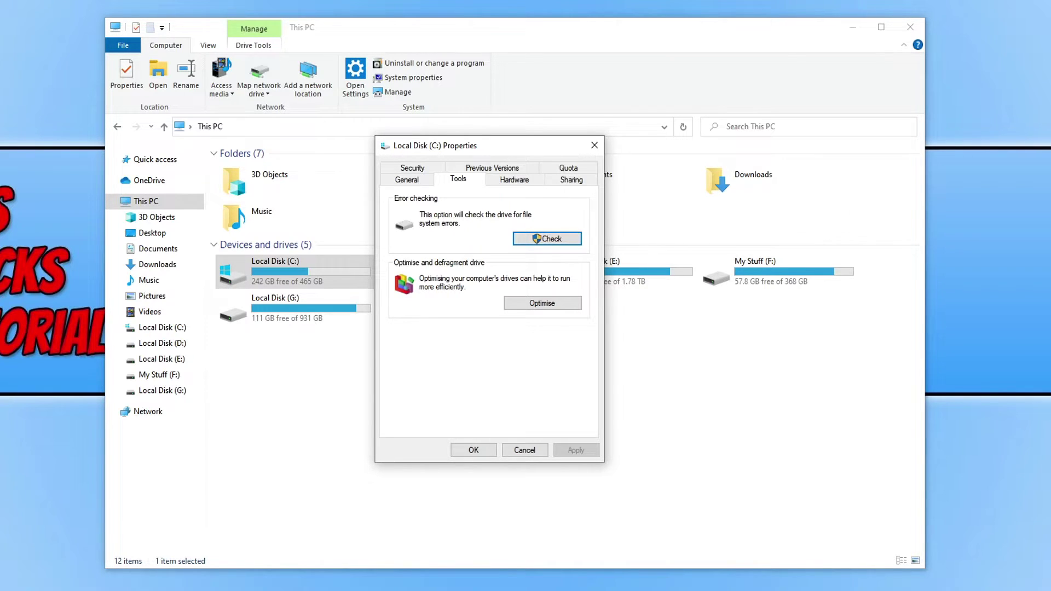
left_click(536, 447)
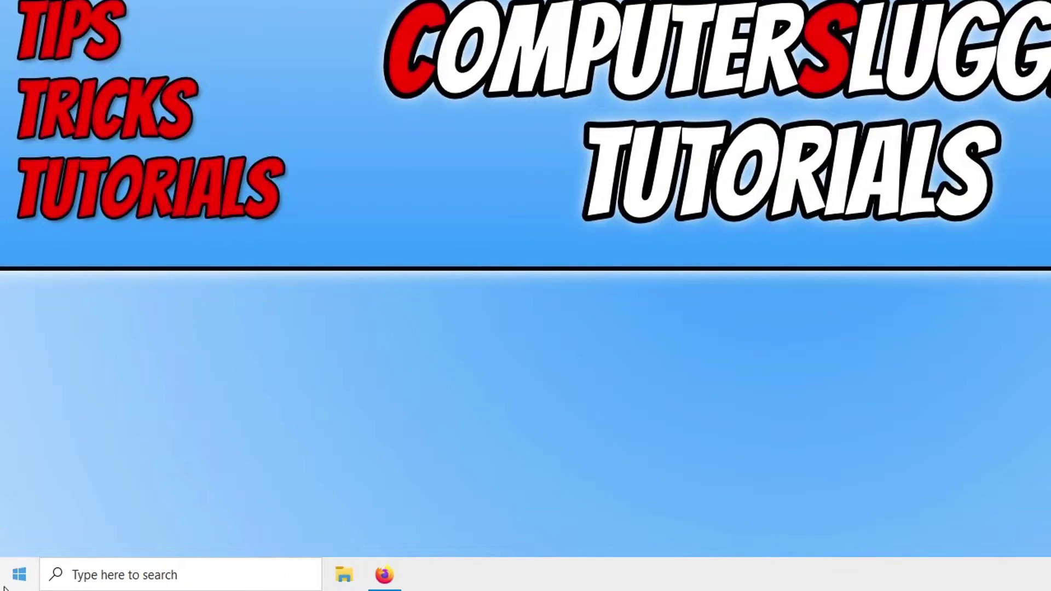
- Go to Settings' Update & Security troubleshooting page and list the additional troubleshooters
right_click(7, 581)
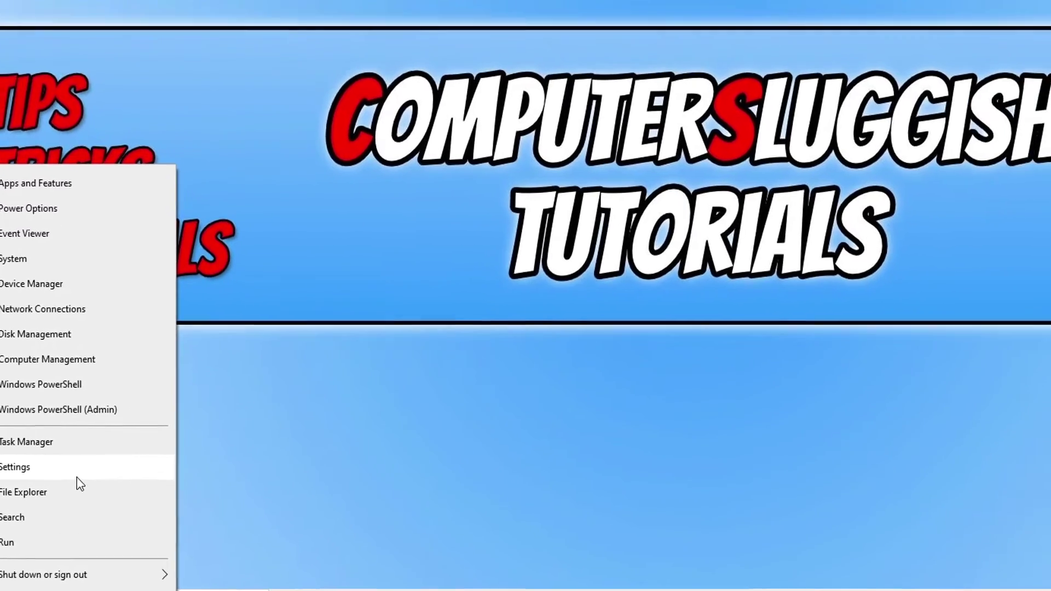
left_click(45, 425)
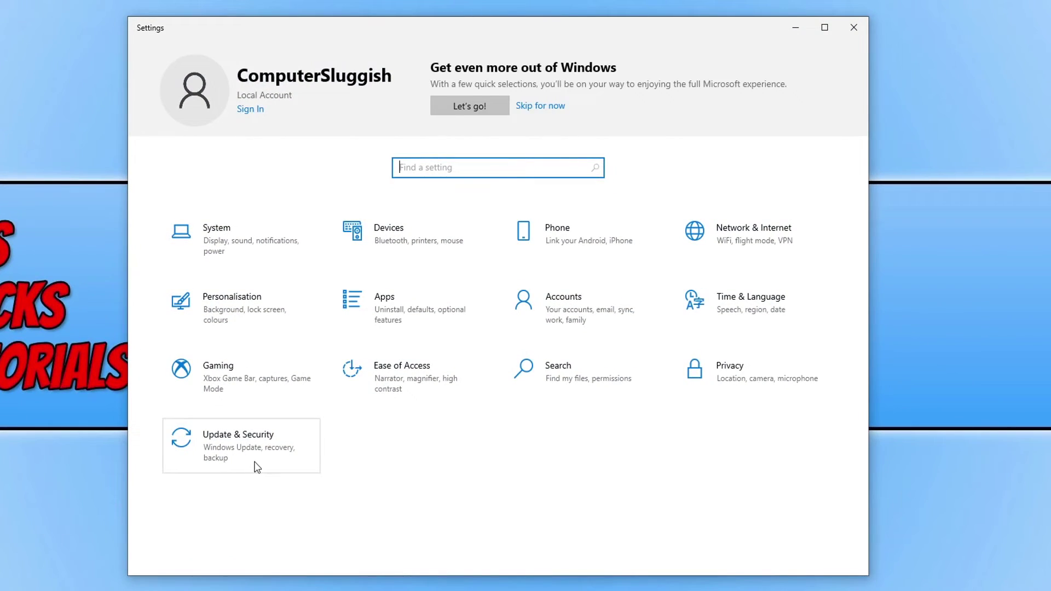
left_click(277, 451)
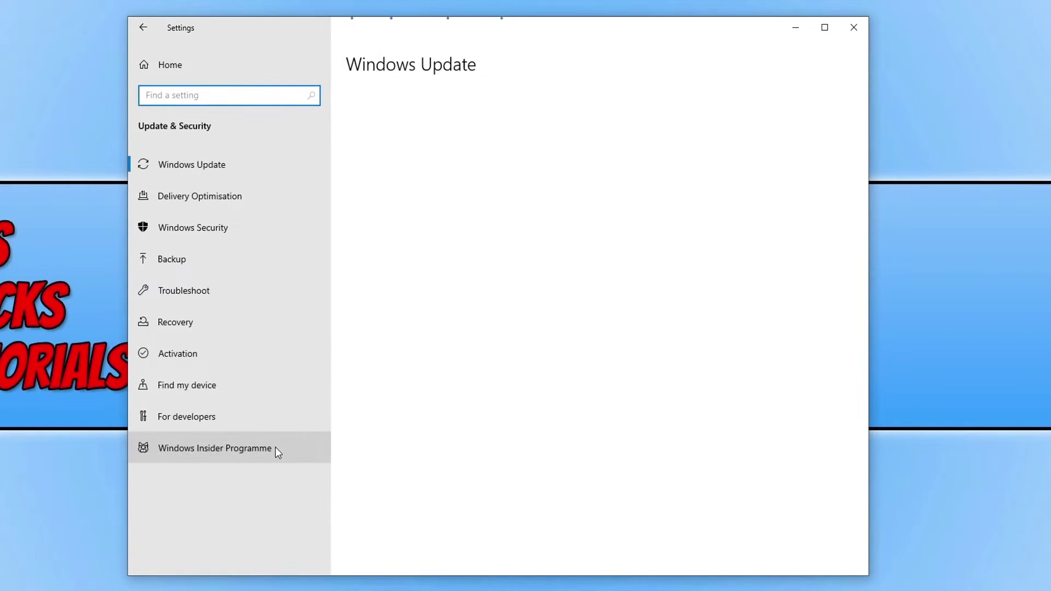
left_click(273, 305)
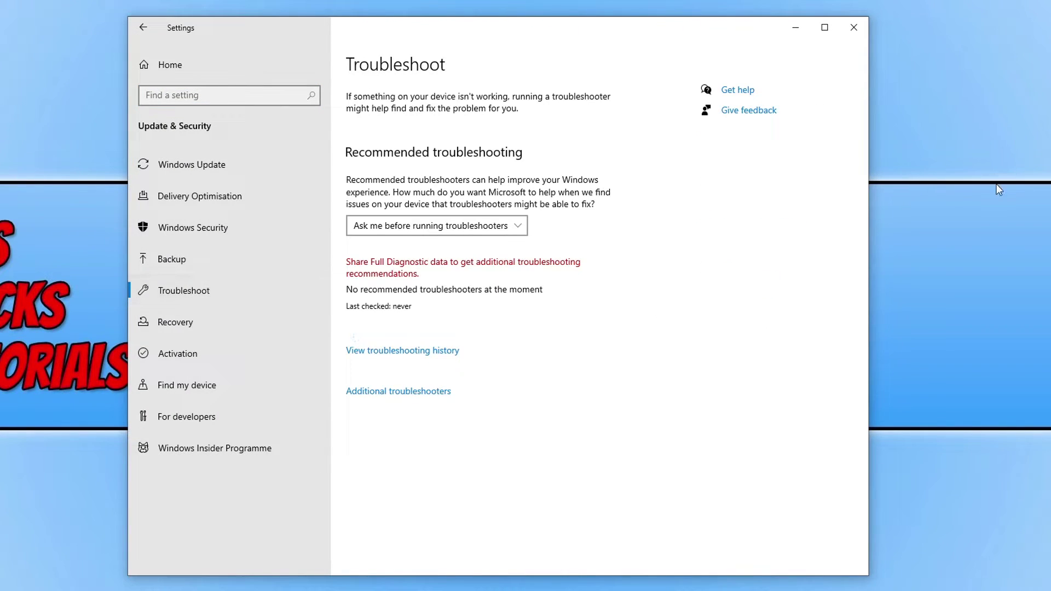
left_click(432, 393)
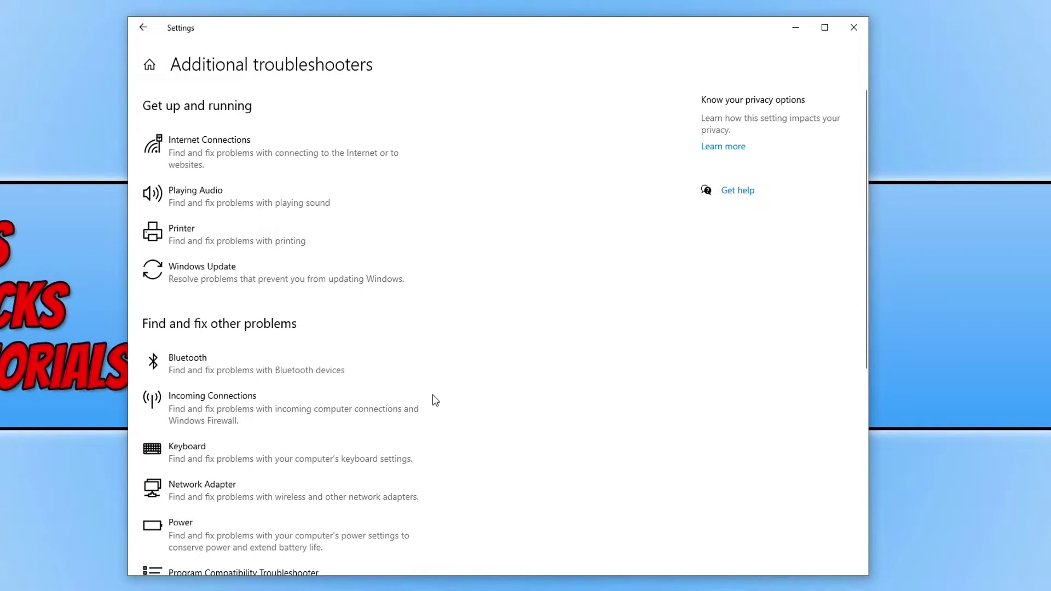
- Expand and start the Windows Store Apps troubleshooter
scroll(433, 396, "down", 3)
scroll(433, 395, "down", 4)
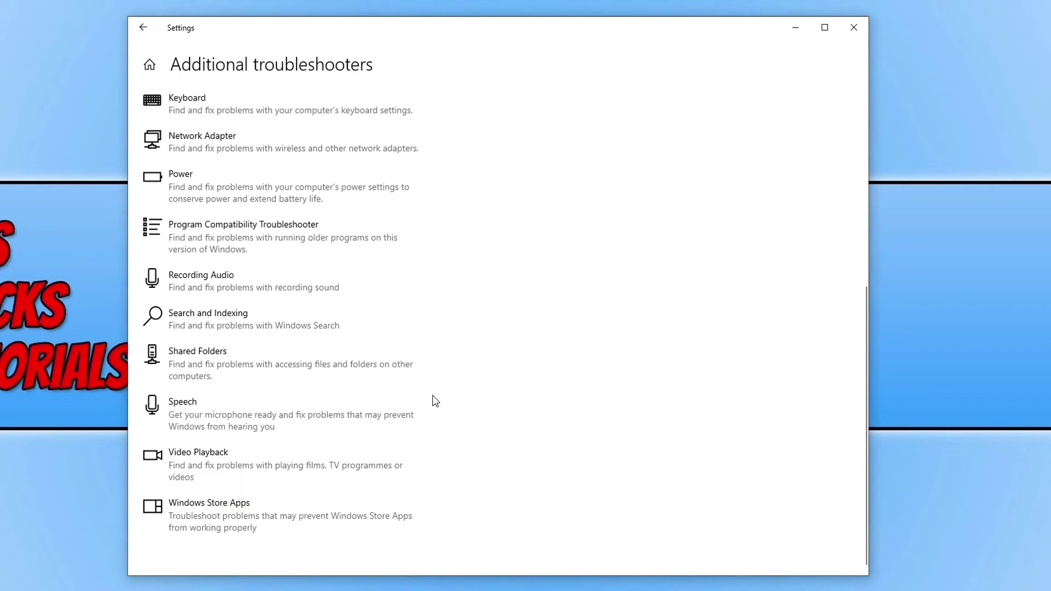
left_click(296, 515)
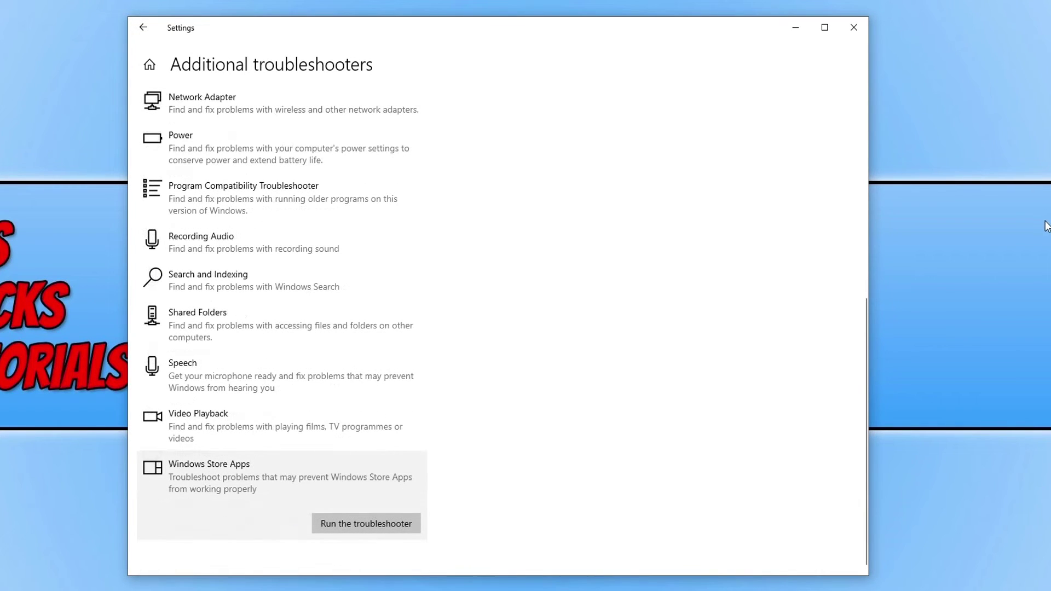
left_click(345, 524)
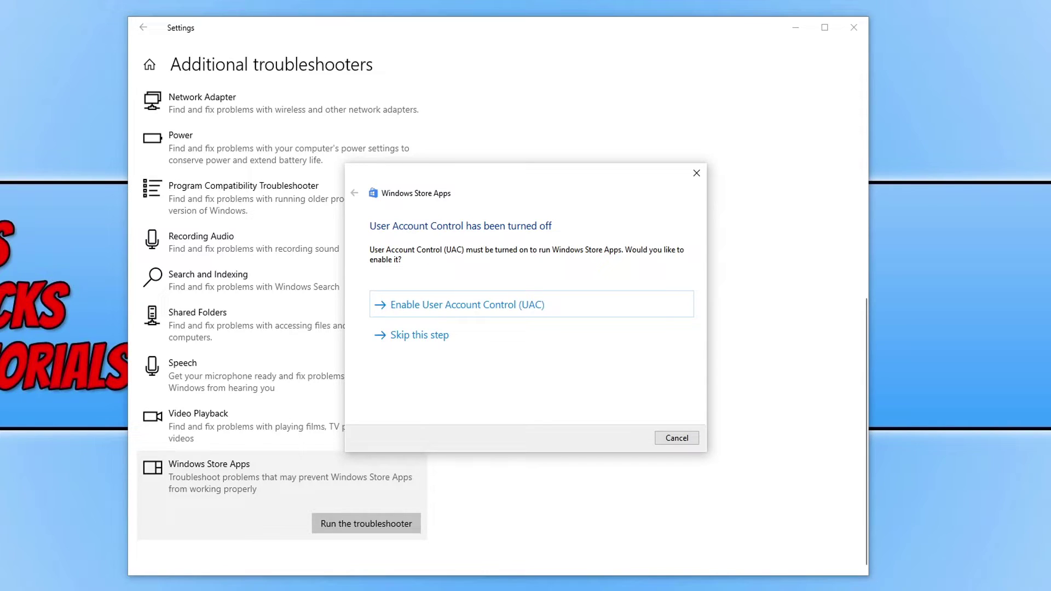
- Skip re-enabling User Account Control and close the finished troubleshooter
left_click(437, 339)
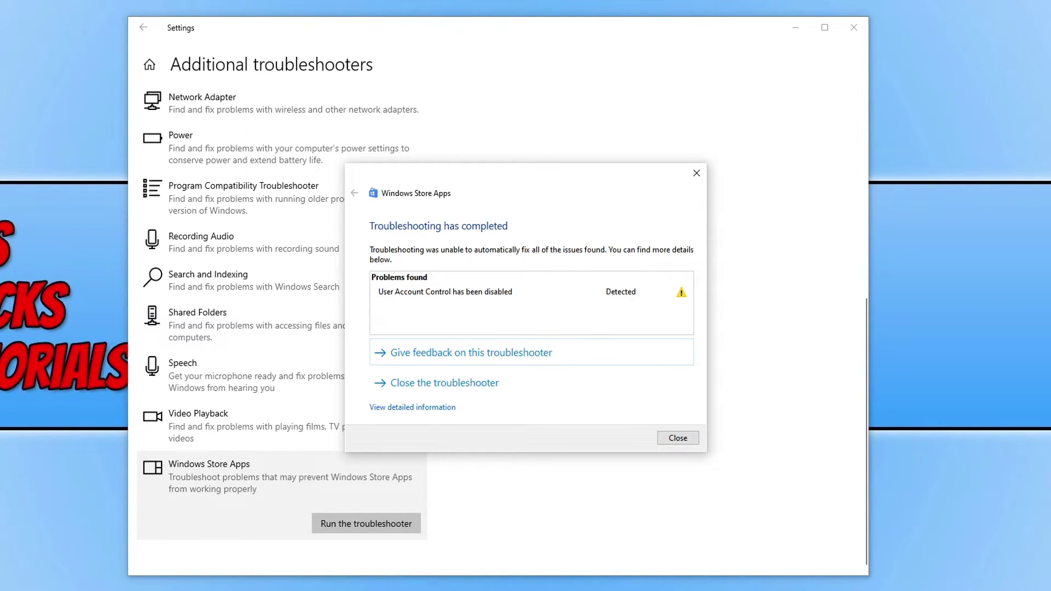
left_click(677, 438)
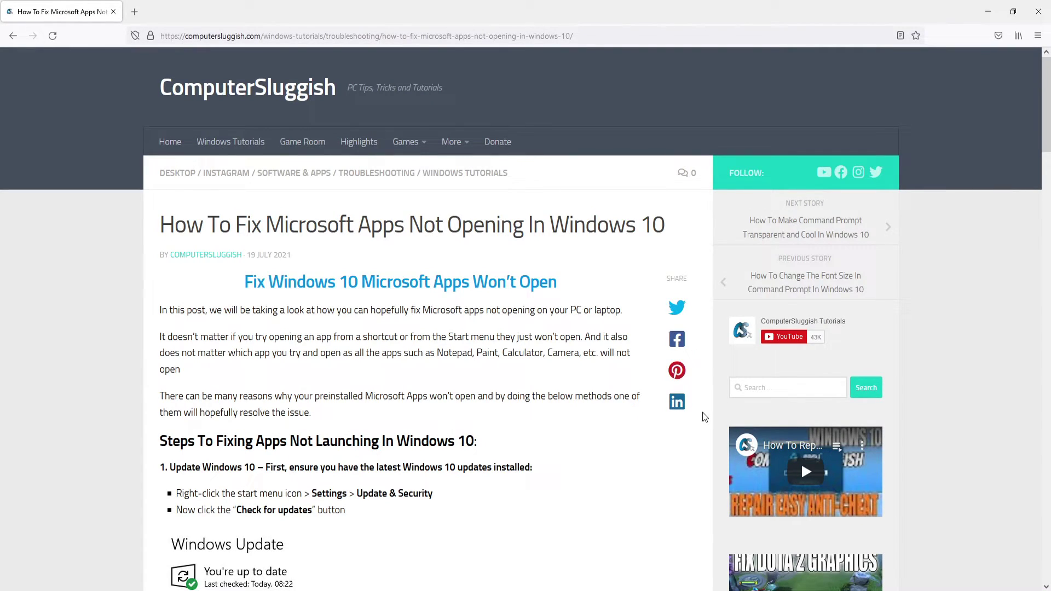
- Copy the two-line Get-AppxPackage reinstall command from step 3 of the guide
scroll(704, 417, "down", 8)
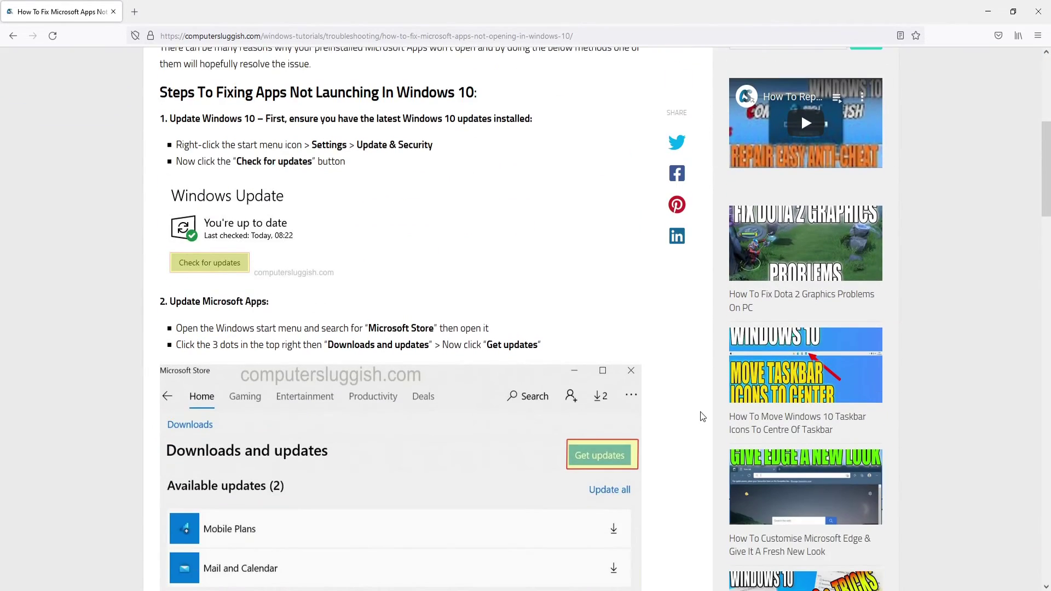
scroll(702, 417, "down", 4)
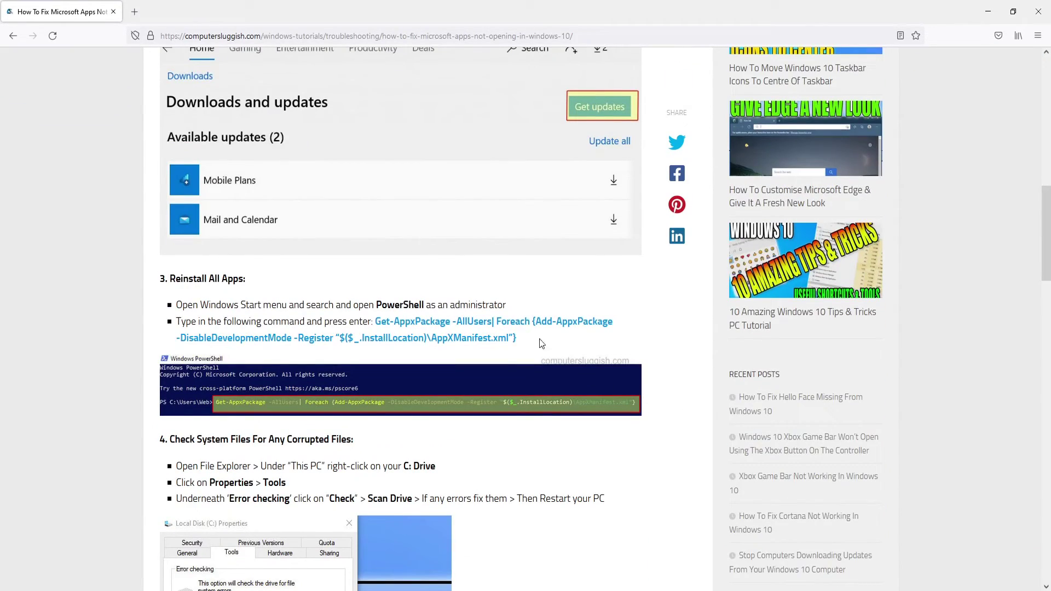
left_click_drag(375, 322, 518, 335)
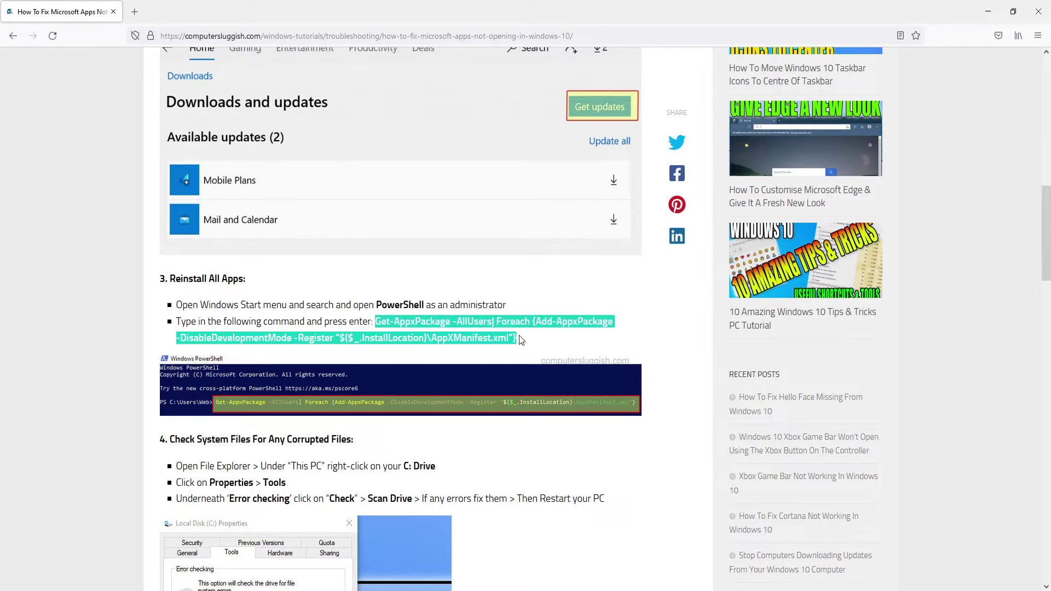
right_click(518, 332)
left_click(541, 333)
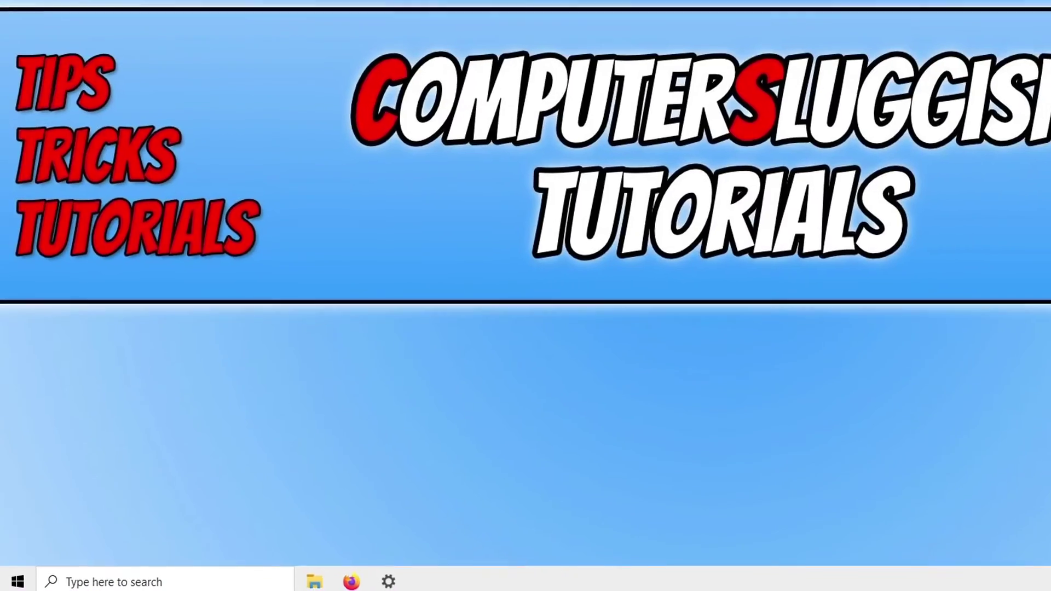
- Search the Start menu for 'powershell'
left_click(16, 581)
type("powershell")
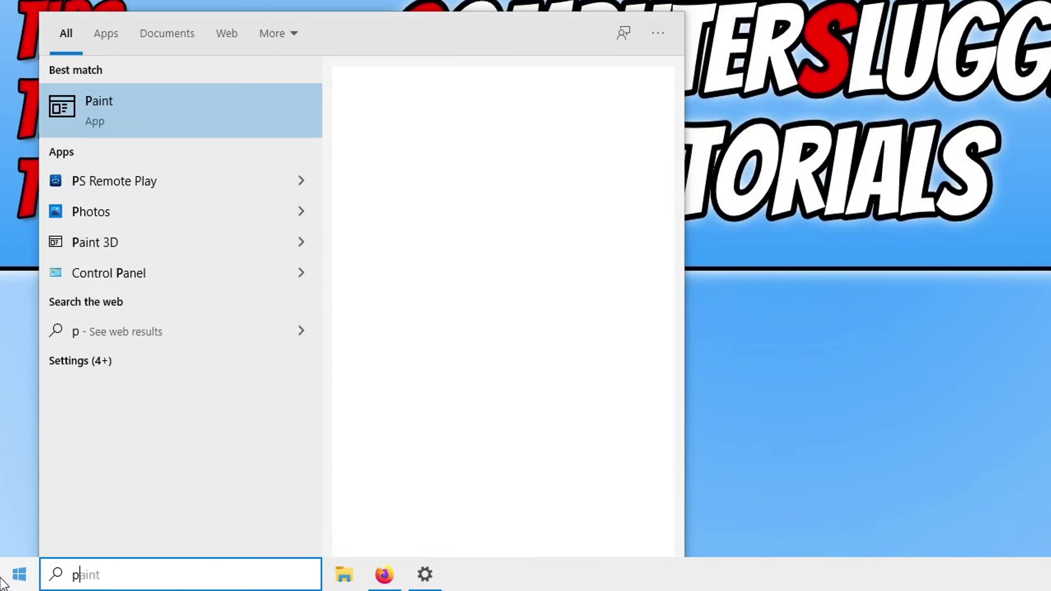